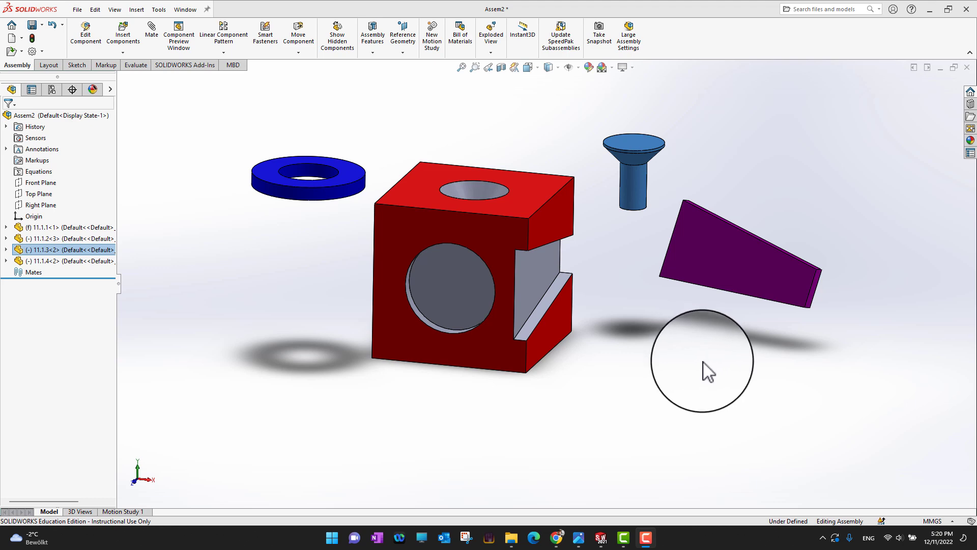
Examine the red block's tapered side slot, the countersunk screw and the overall layout of the unmated parts
middle_drag(734, 362, 715, 452)
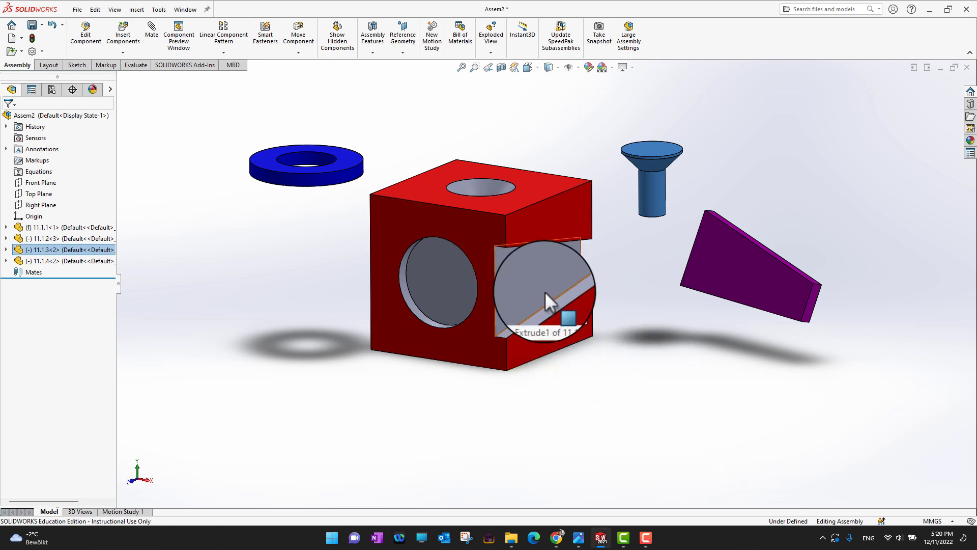
scroll(544, 292, down, 4)
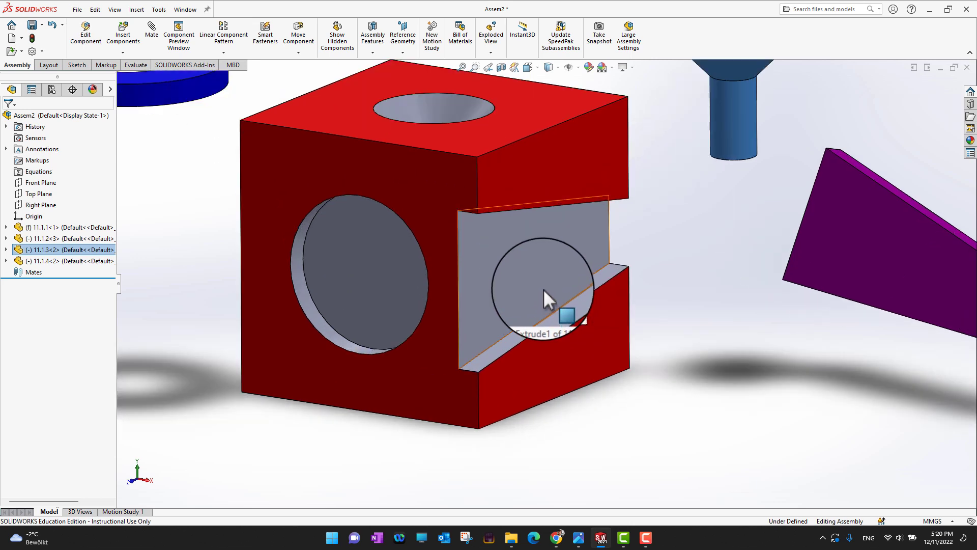
scroll(543, 289, up, 5)
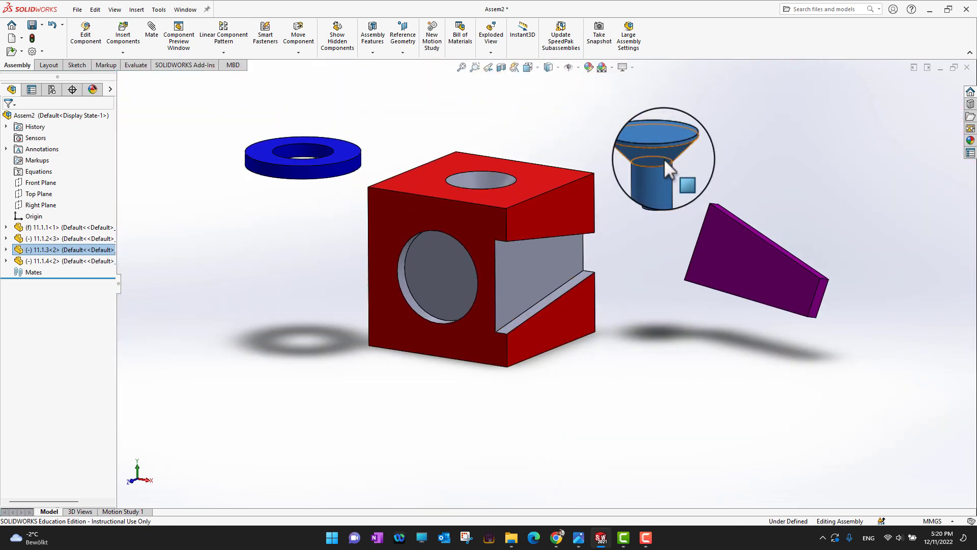
scroll(654, 154, down, 3)
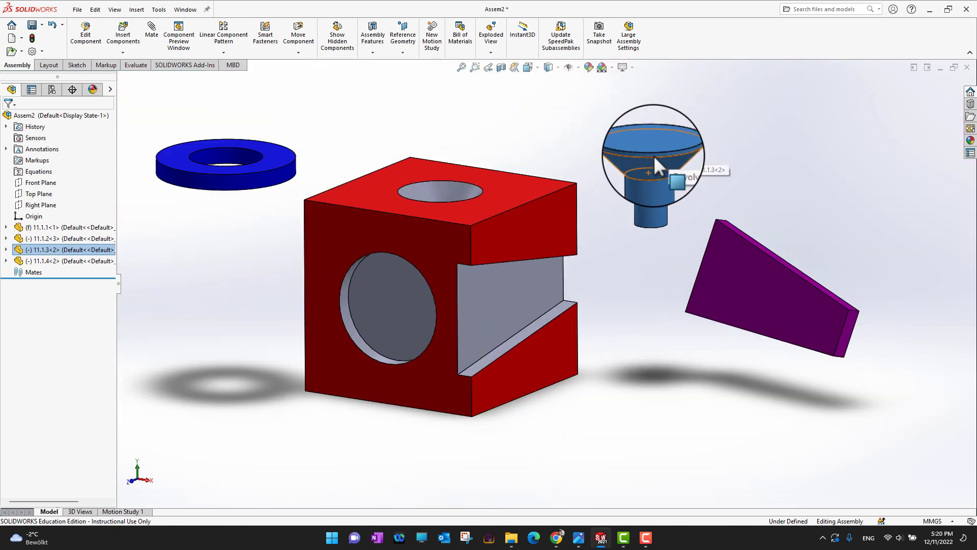
scroll(653, 155, down, 2)
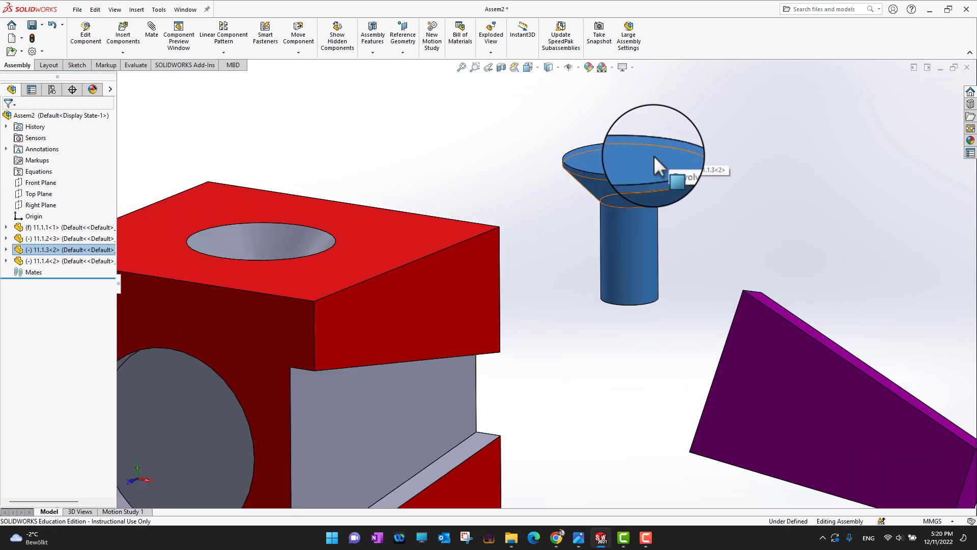
scroll(654, 155, down, 2)
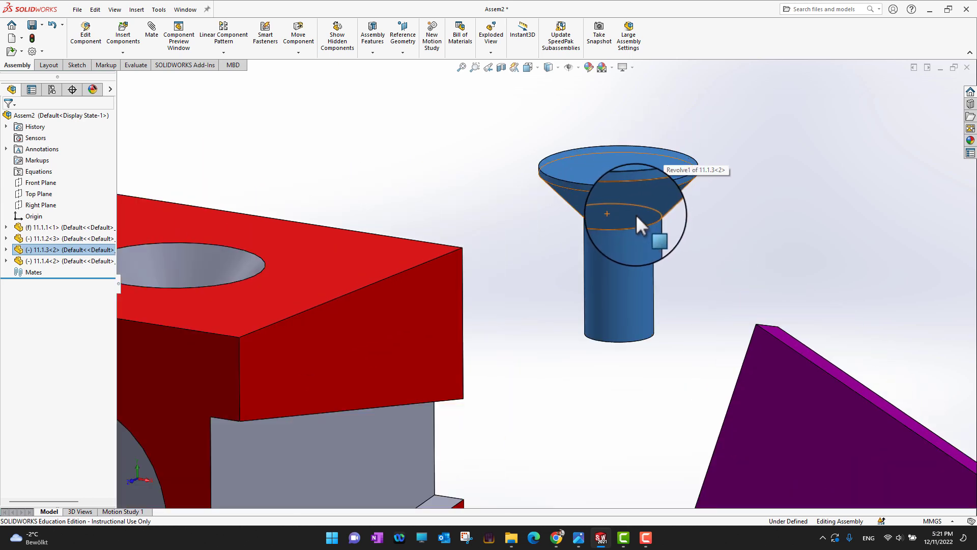
scroll(635, 211, up, 6)
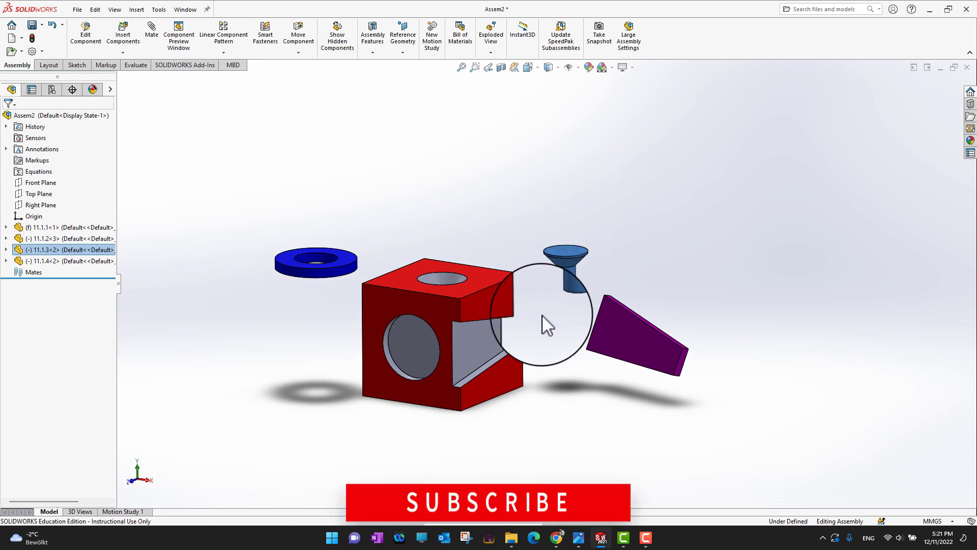
scroll(542, 315, up, 2)
scroll(543, 315, up, 1)
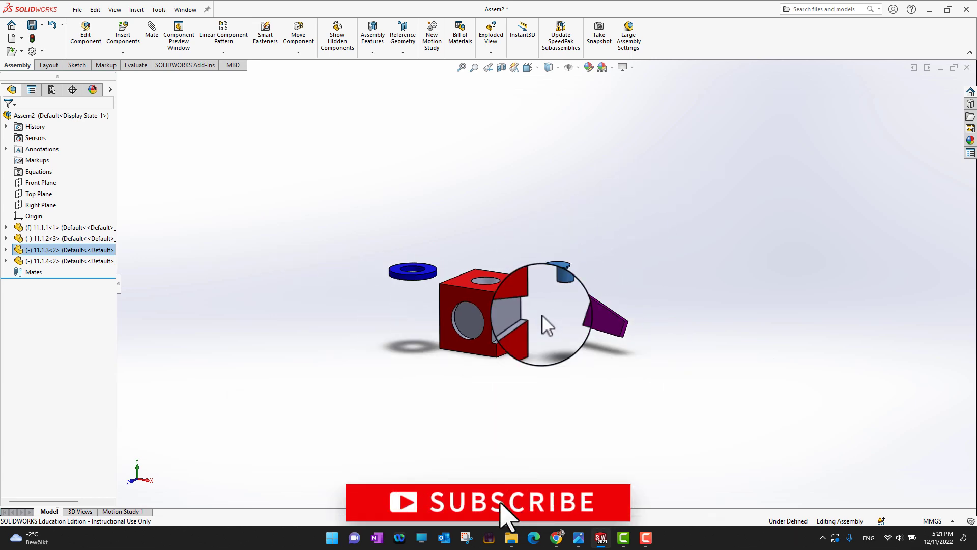
scroll(542, 315, up, 4)
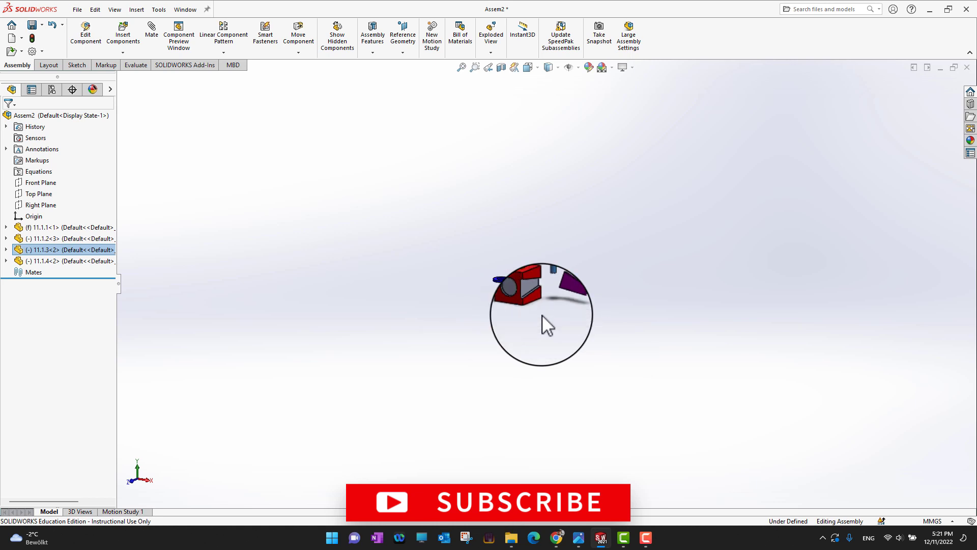
scroll(542, 315, down, 5)
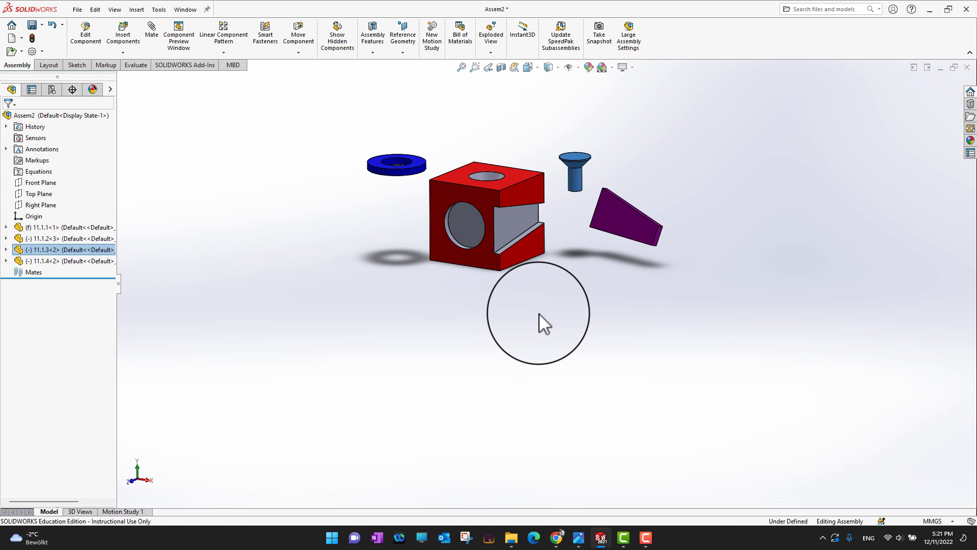
scroll(540, 313, down, 3)
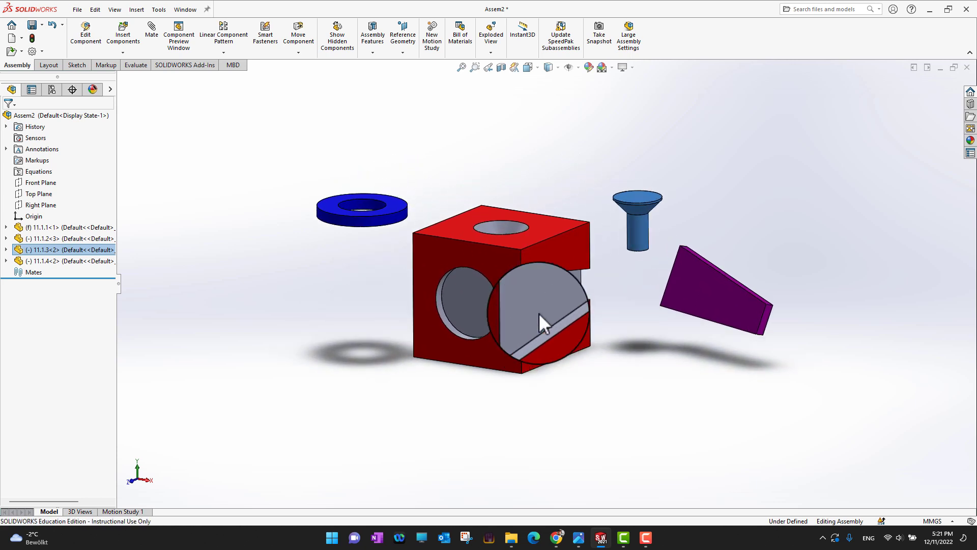
click(819, 265)
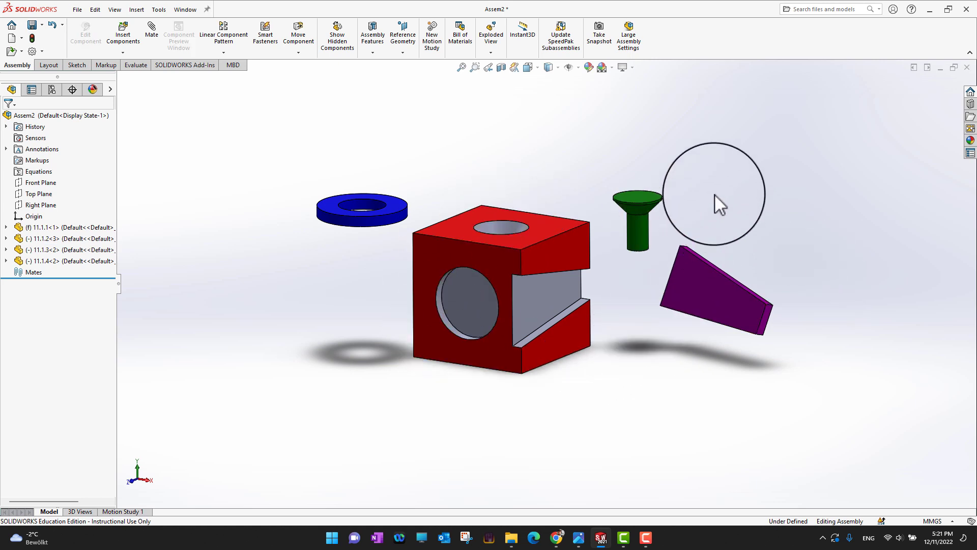
right_click(719, 163)
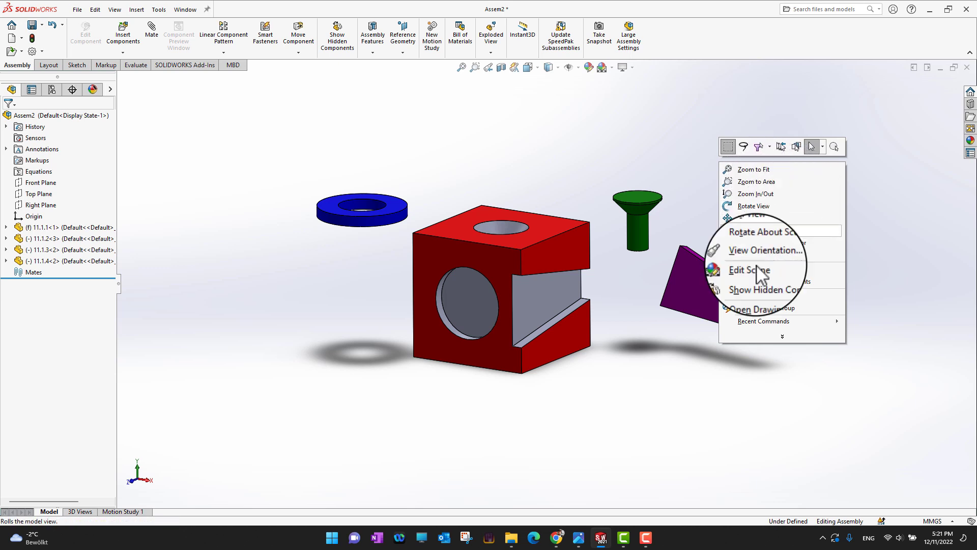
click(704, 381)
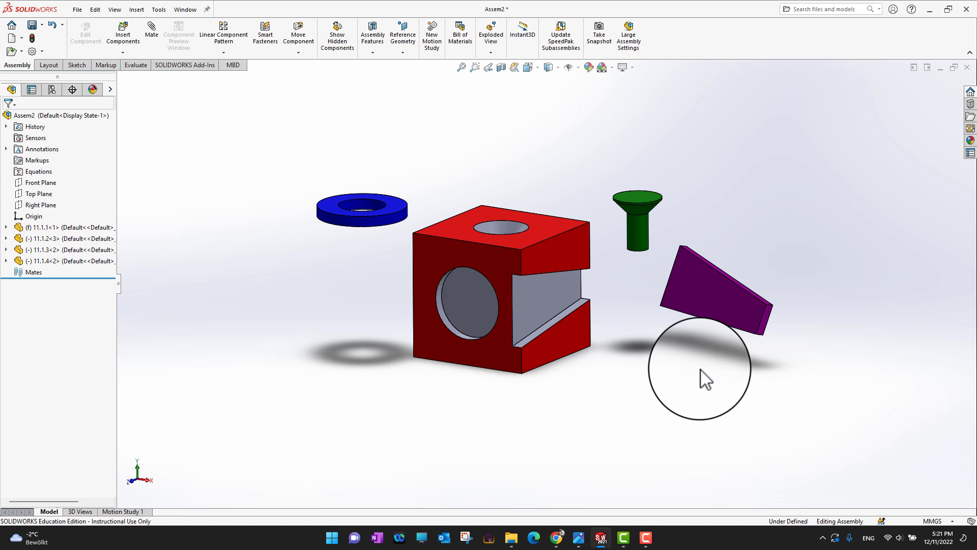
Move the purple wedge freely to a new position beside the red block, below the screw
drag(696, 302, 713, 262)
click(691, 344)
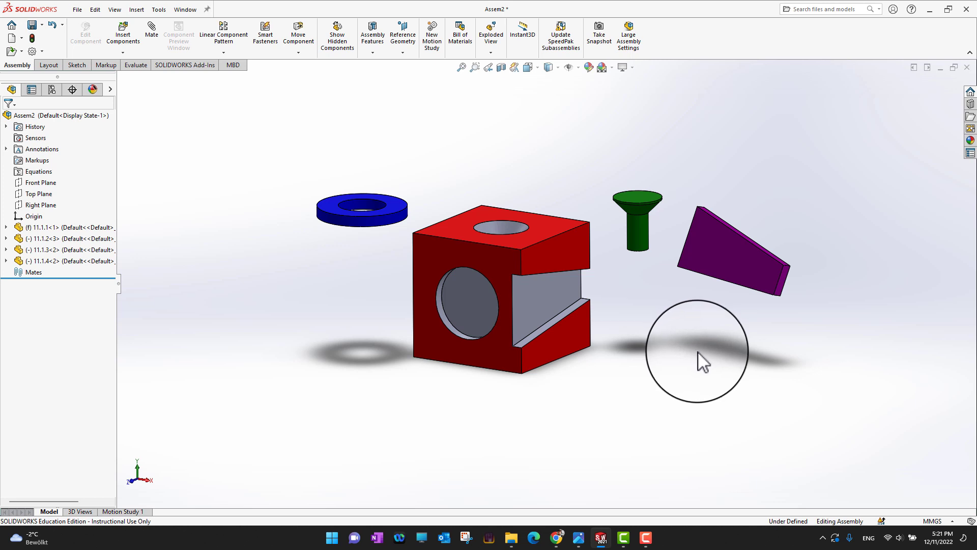
middle_drag(698, 352, 726, 367)
drag(676, 233, 627, 274)
middle_drag(706, 362, 495, 448)
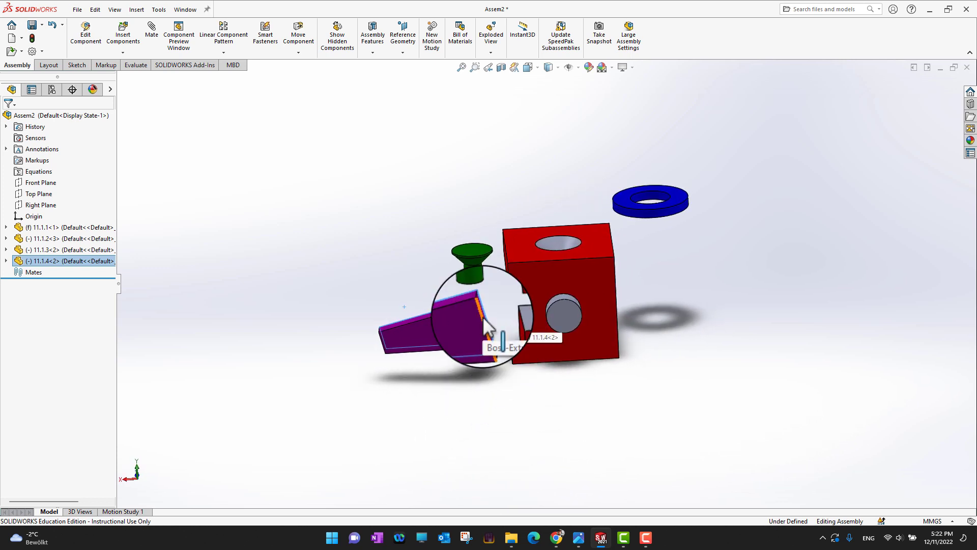
drag(483, 316, 498, 303)
Rotate the purple wedge freely in place so its wide end faces the block's tapered slot
middle_drag(348, 312, 481, 371)
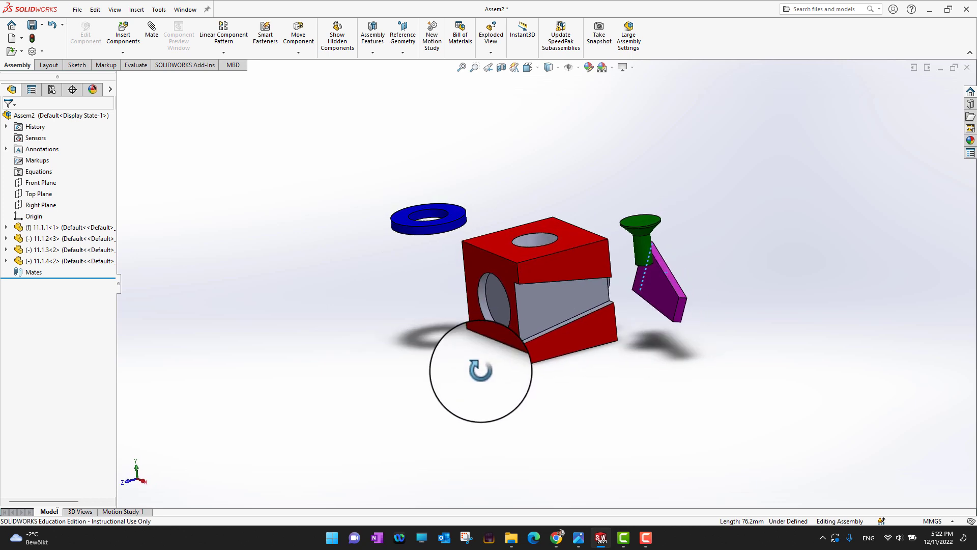
middle_drag(532, 345, 475, 356)
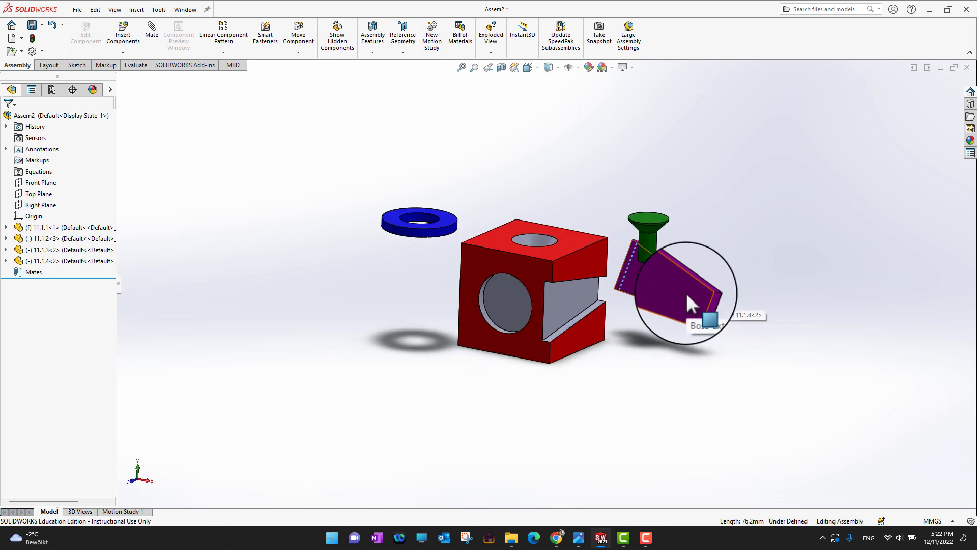
right_drag(686, 293, 526, 321)
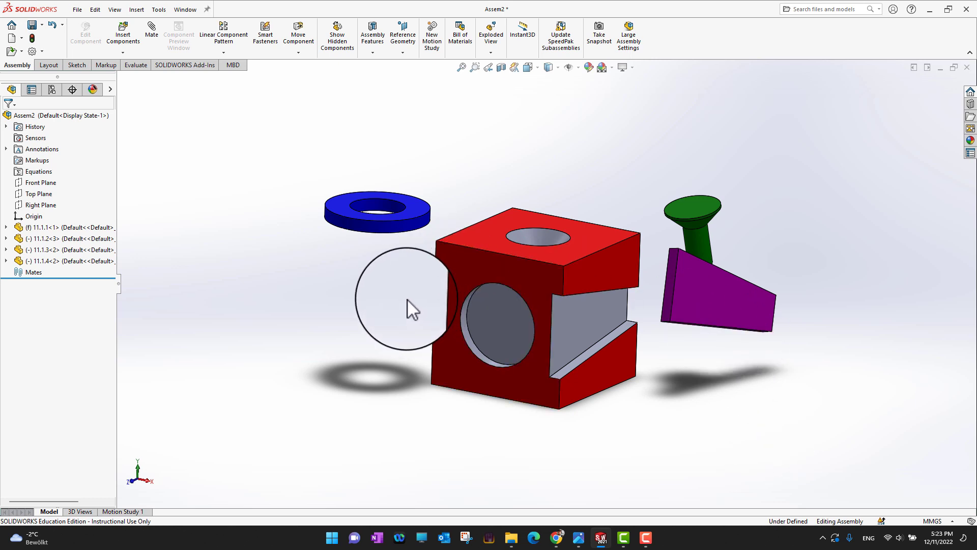
Add a second instance of the screw 11.1.3 to the assembly, placed above the red block
click(58, 258)
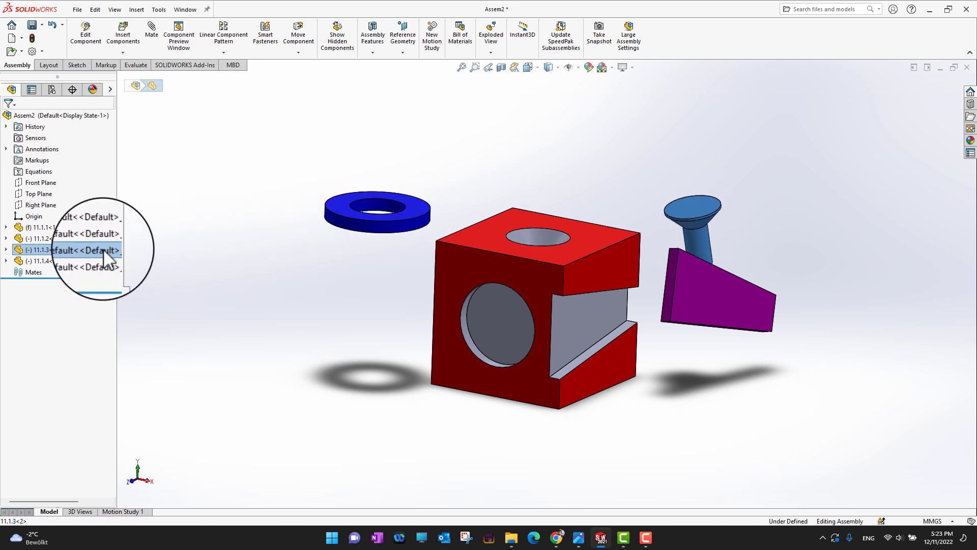
click(64, 251)
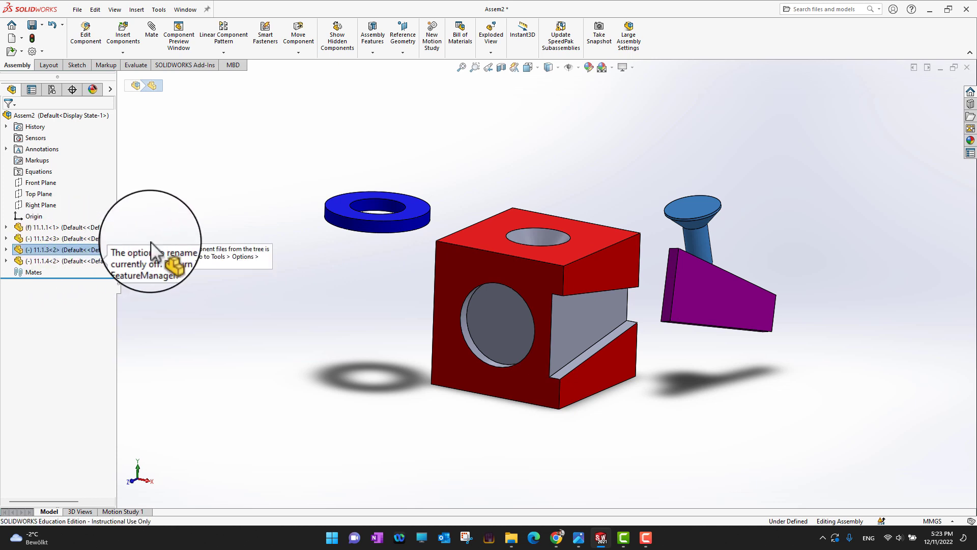
drag(575, 151, 576, 151)
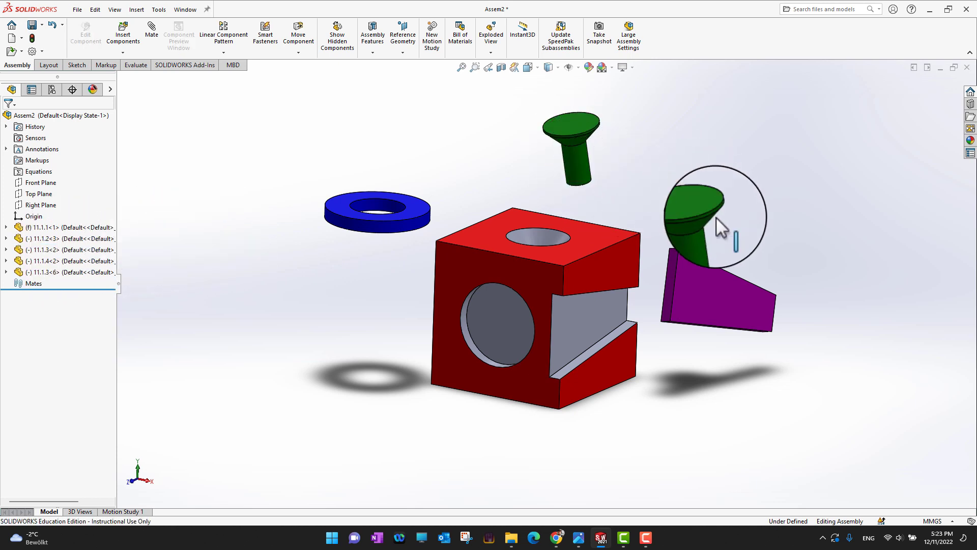
Move the original screw up clear of the purple wedge and rotate it so its shank points sideways toward the block
drag(703, 211, 692, 158)
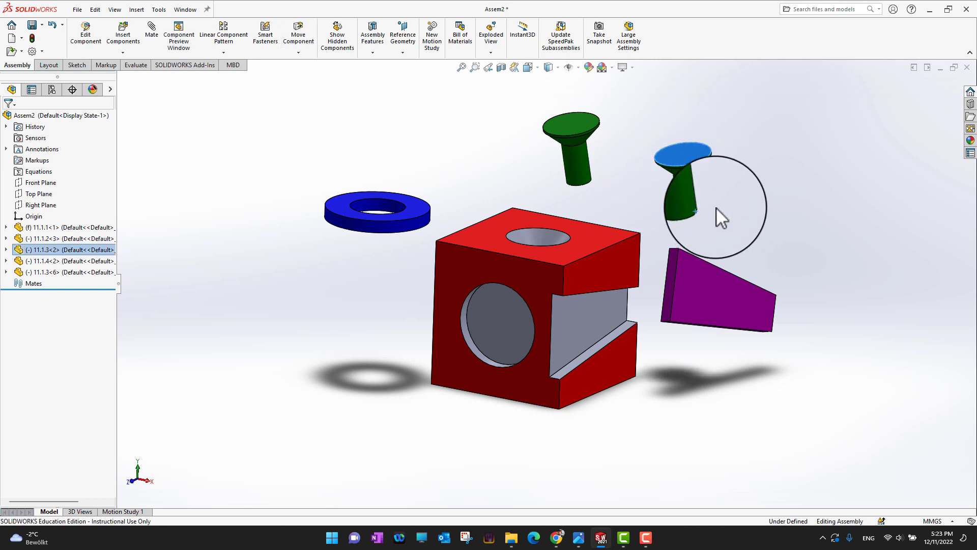
click(755, 201)
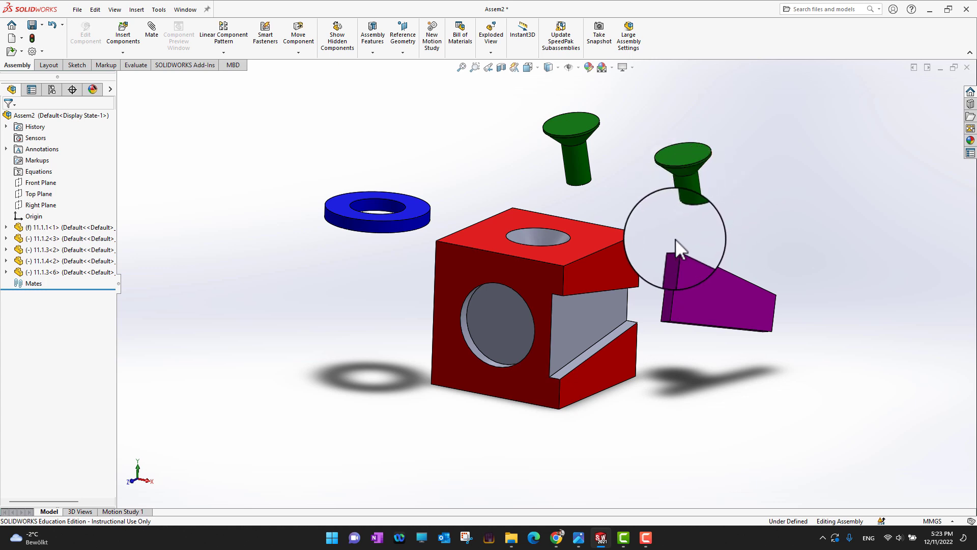
right_drag(684, 152, 814, 222)
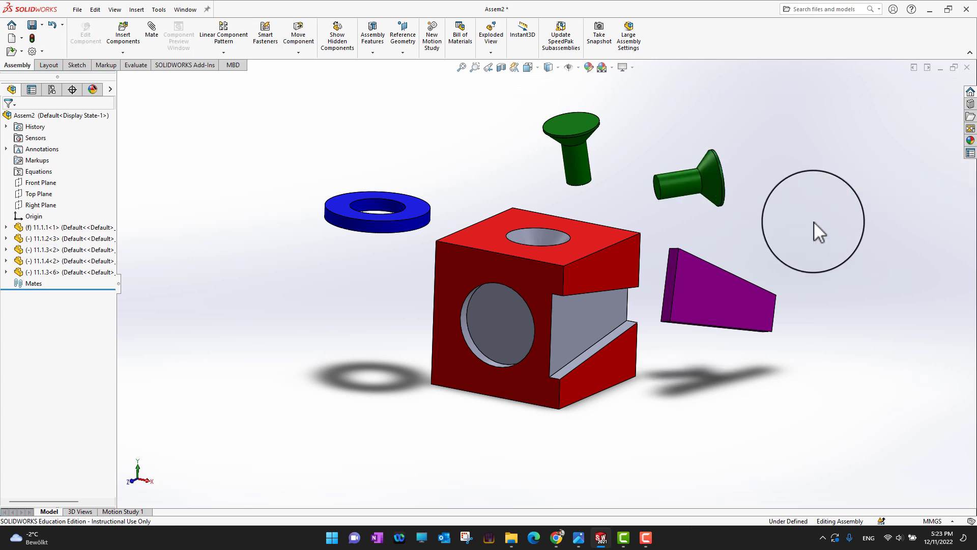
Add a third instance of the screw 11.1.3, placed just above the sideways-turned original
click(65, 260)
click(48, 252)
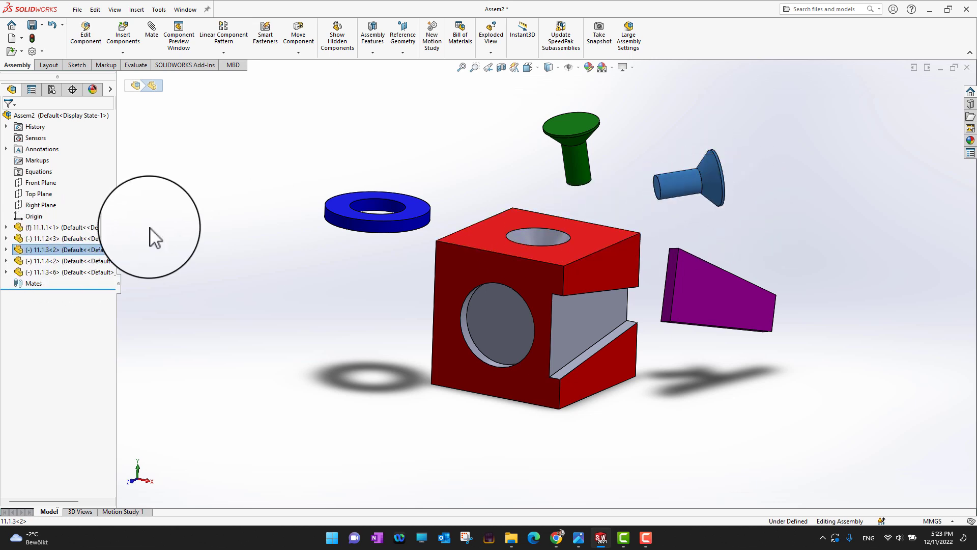
click(67, 248)
drag(67, 249, 779, 122)
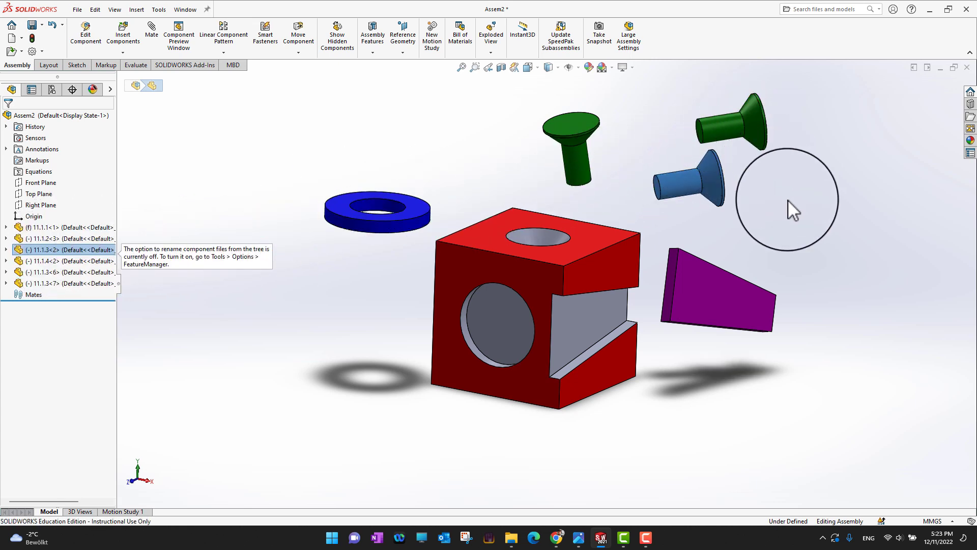
click(779, 190)
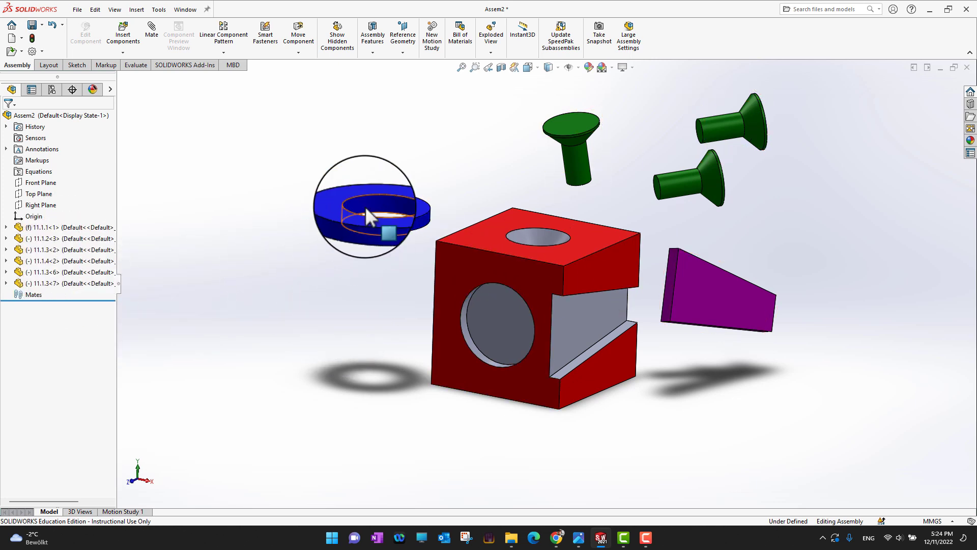
Copy the blue ring 11.1.2 and place the new instance below the original, beside the red block
click(337, 205)
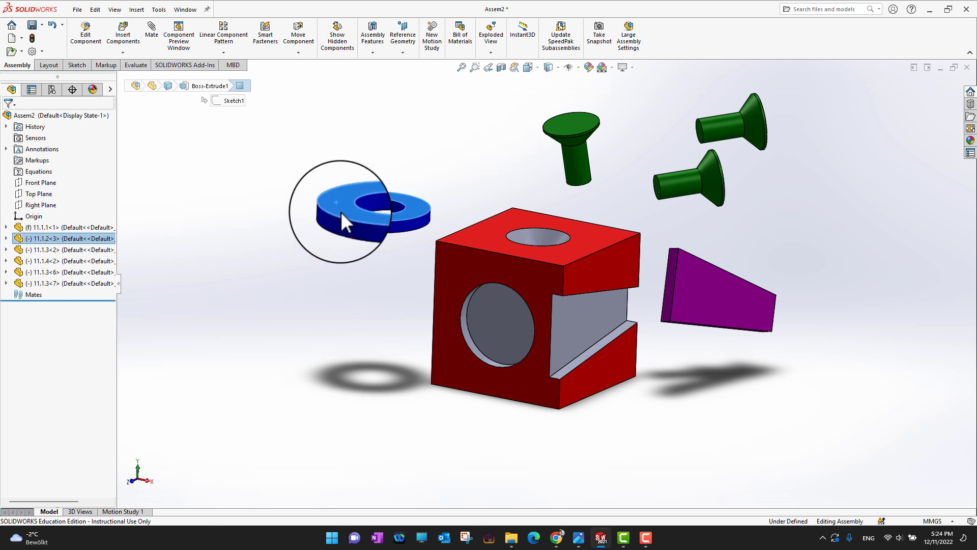
ctrl+drag(340, 212, 288, 295)
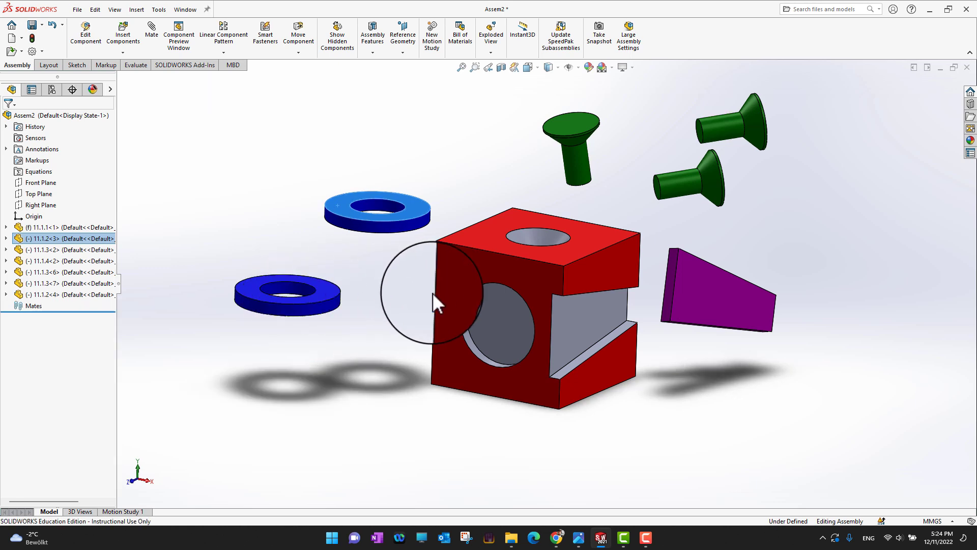
click(401, 289)
middle_drag(779, 389, 756, 383)
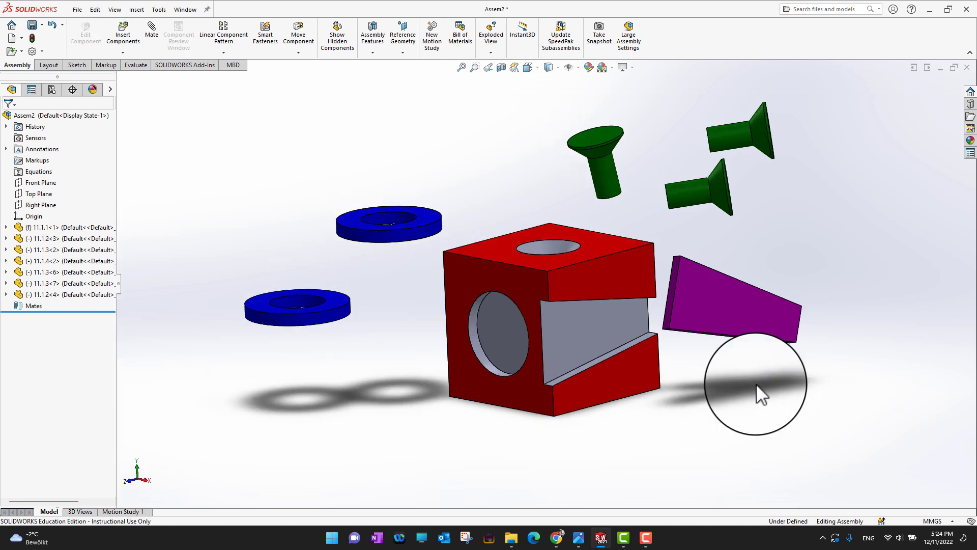